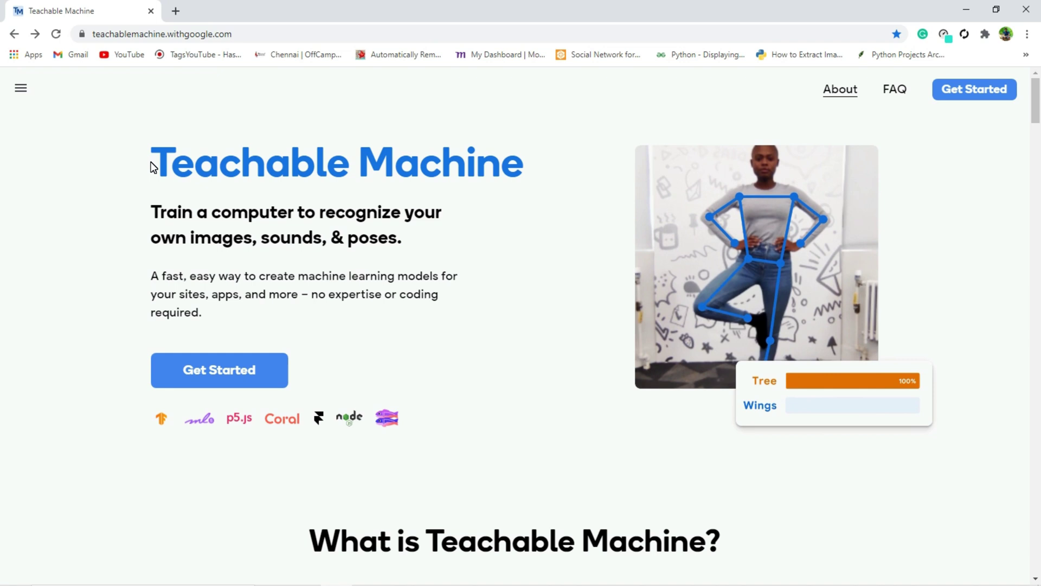
Highlight the Teachable Machine title, clear the selection and scroll through the home page.
left_click_drag(152, 166, 535, 170)
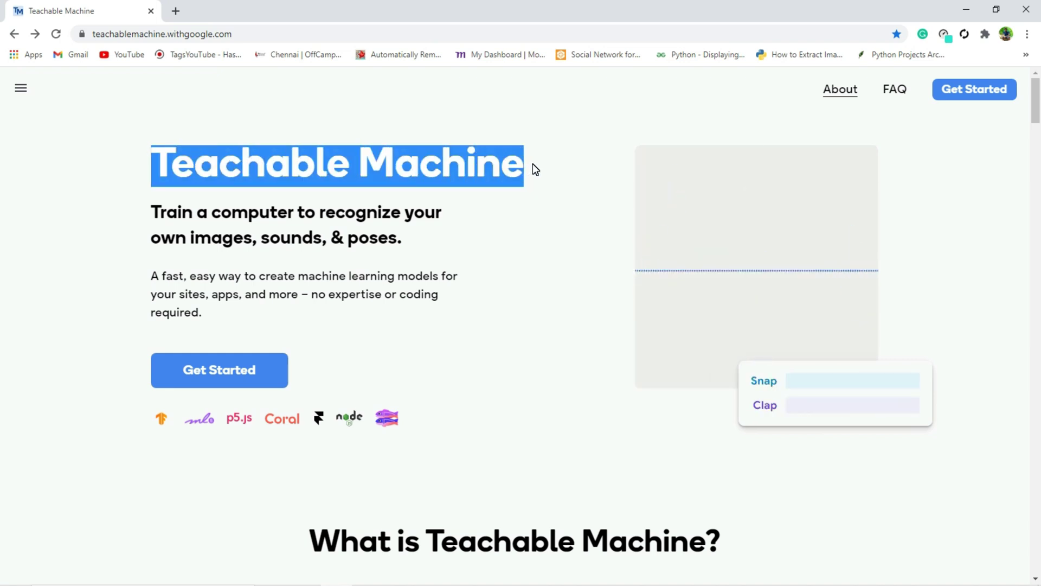
left_click(532, 164)
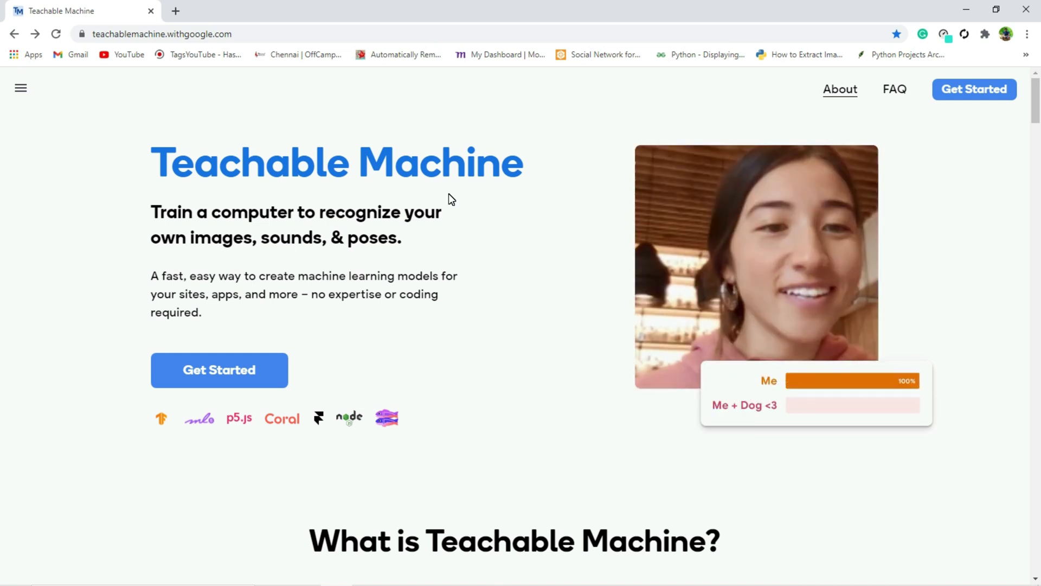
scroll(386, 280, "down", 5)
scroll(386, 280, "down", 13)
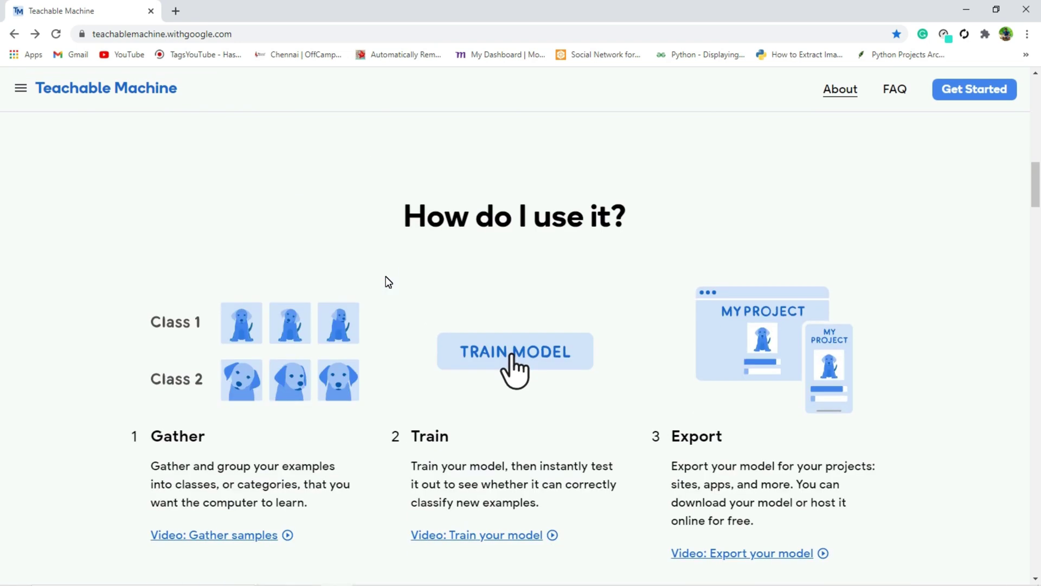
scroll(386, 281, "up", 18)
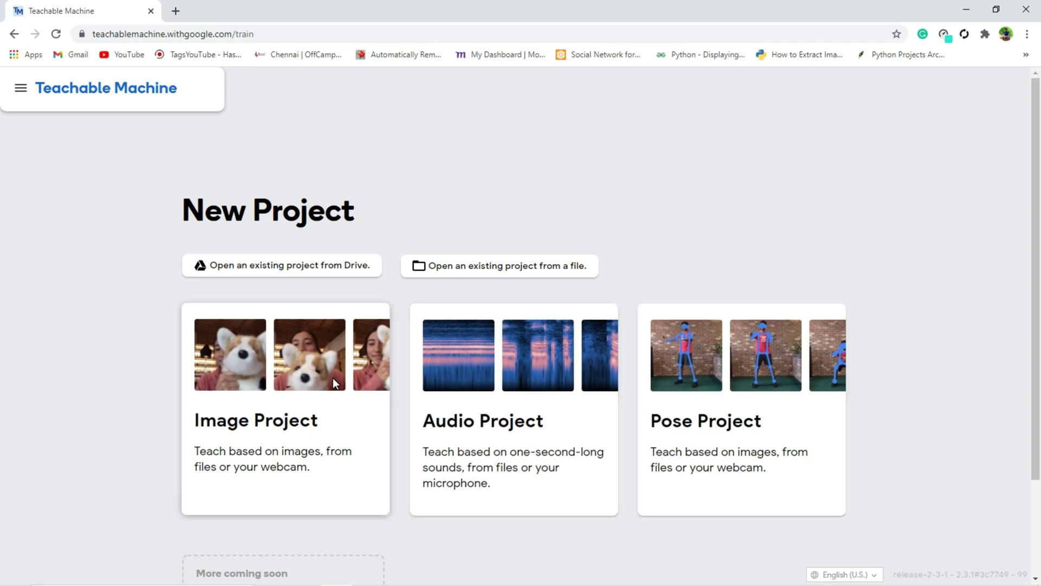
Start an image project and rename Class 1 to NO MASK and Class 2 to MASK.
left_click(295, 394)
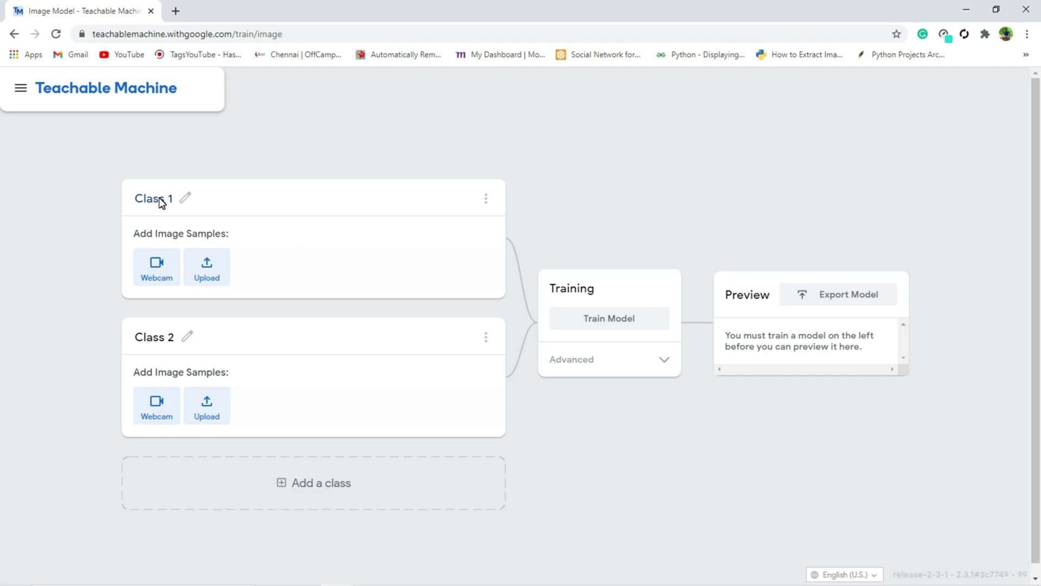
left_click(183, 198)
key("BackSpace")
type("Dog")
type("N")
type("O MA")
type("SK")
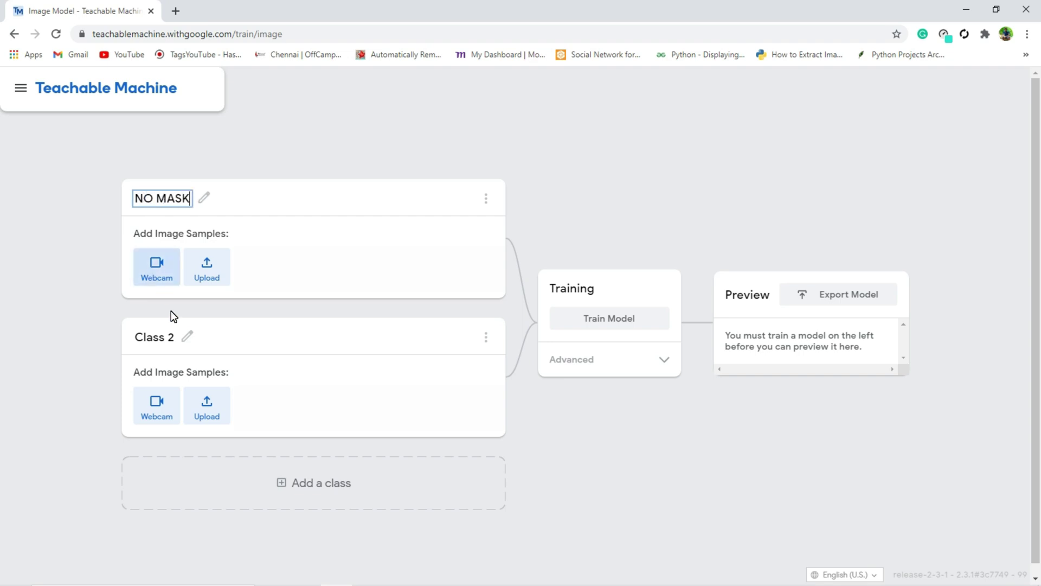
left_click(185, 342)
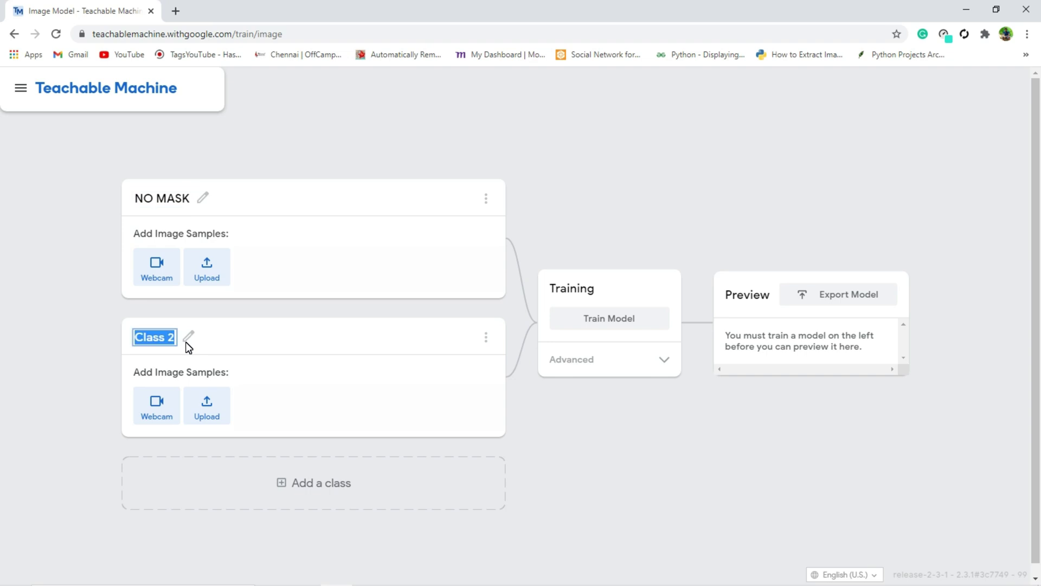
type("MASK")
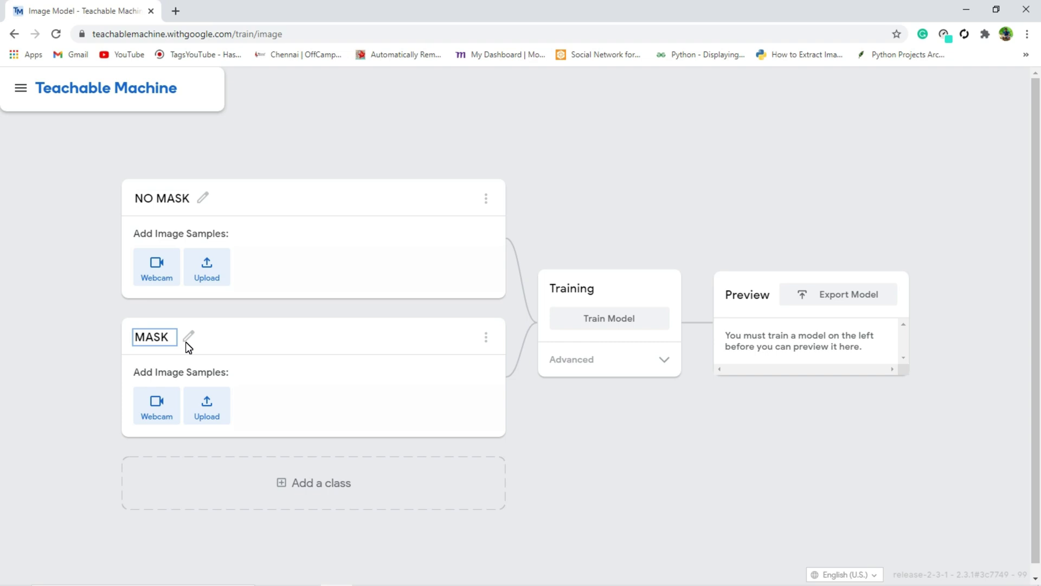
left_click(254, 301)
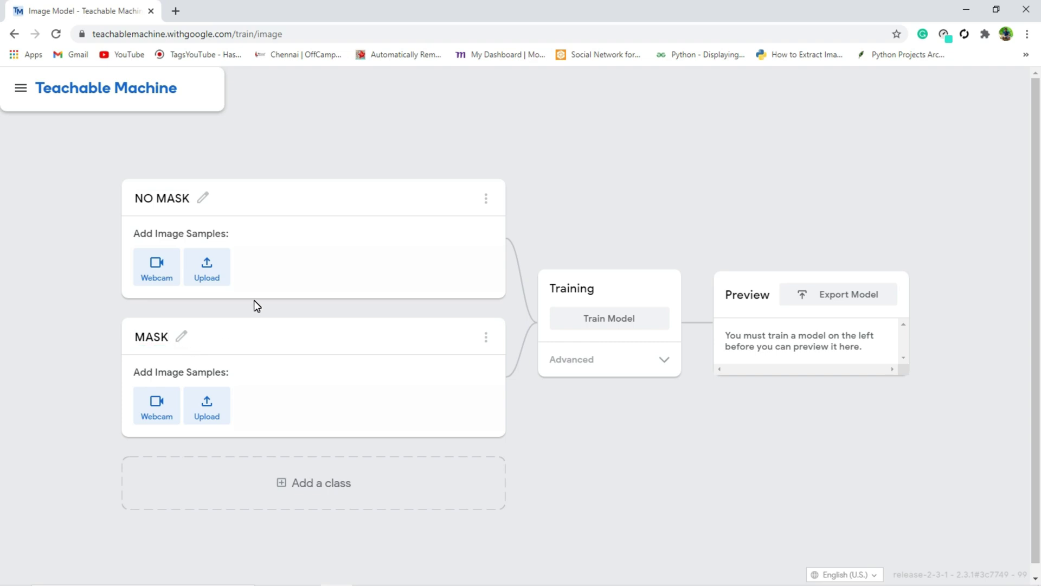
Record 207 webcam samples of an unmasked face into NO MASK, then close the webcam panel.
left_click(150, 277)
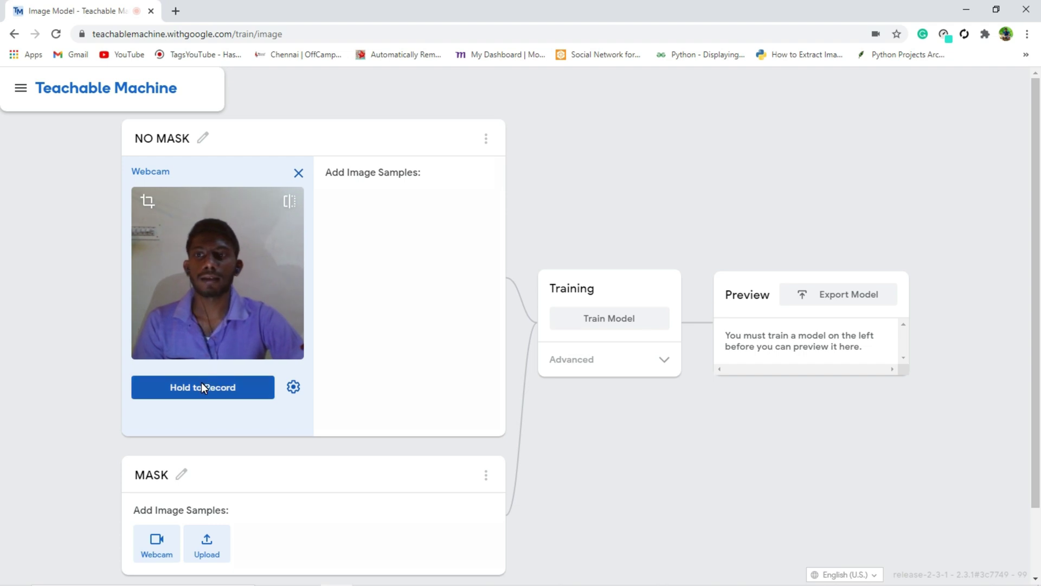
left_click_drag(200, 383, 200, 383)
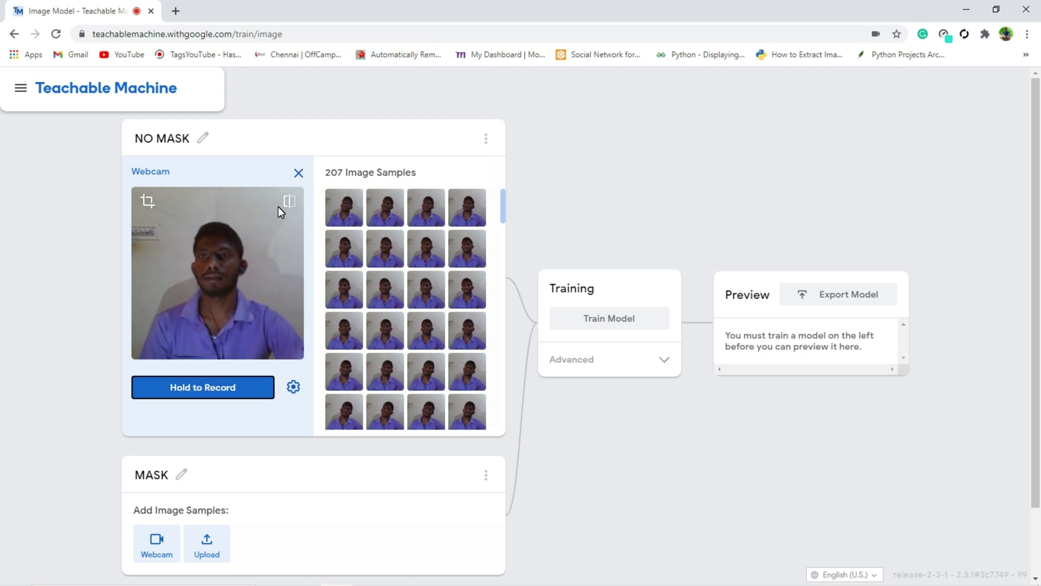
left_click(297, 174)
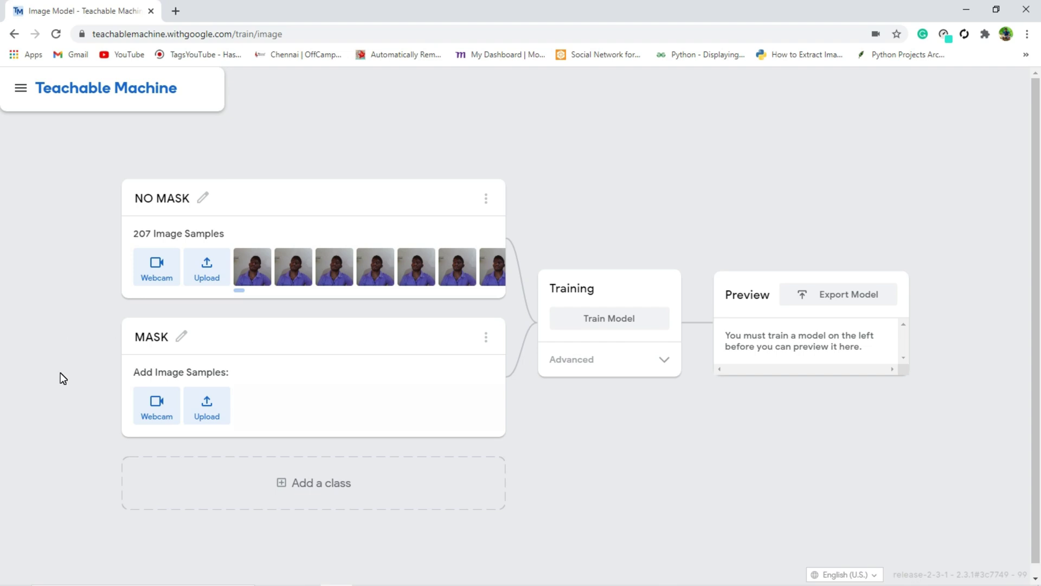
Record 208 webcam samples of a masked face into MASK, then close the webcam panel.
left_click(150, 404)
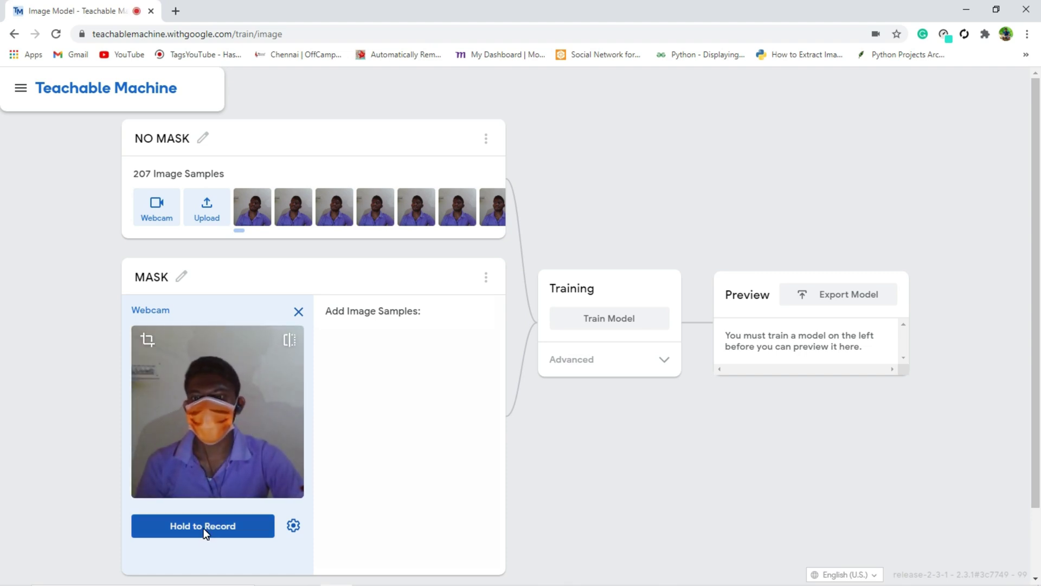
left_click_drag(204, 533, 204, 528)
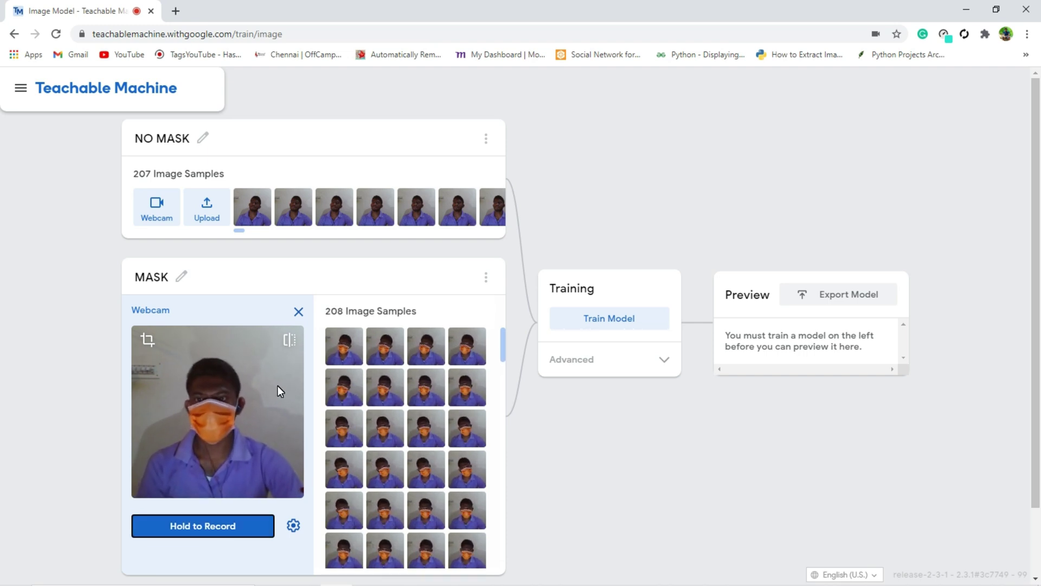
left_click(298, 312)
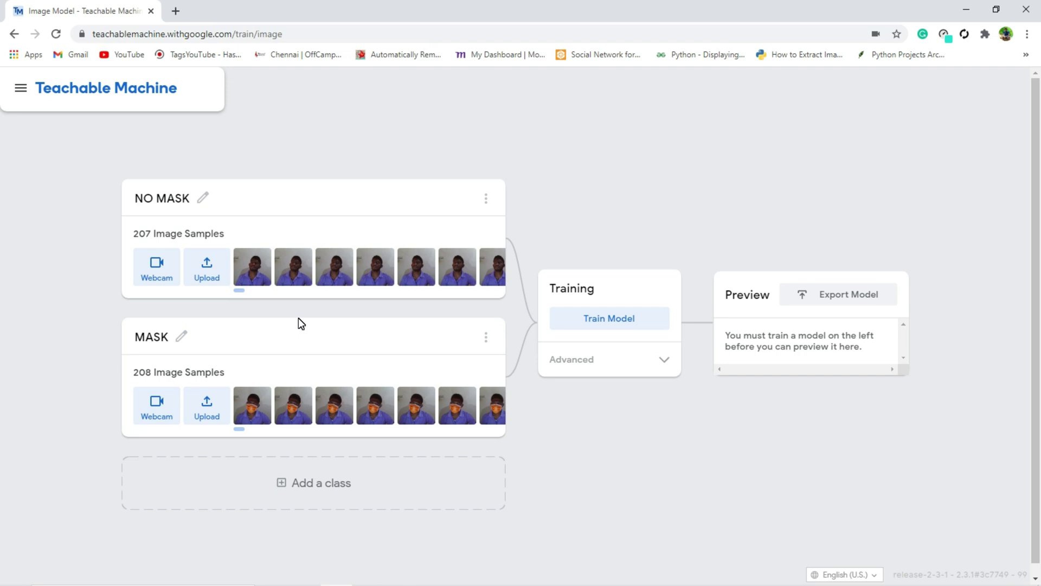
Train the model so the preview rates the masked face MASK at about 93–100%.
left_click(595, 320)
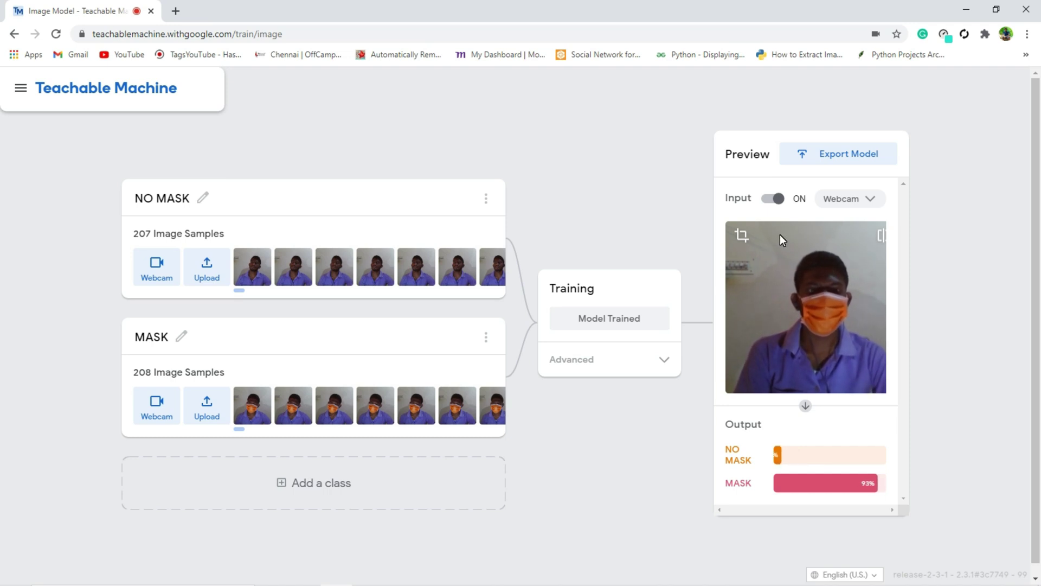
Export the model as a p5.js snippet and upload it to get a shareable cloud link.
left_click(826, 155)
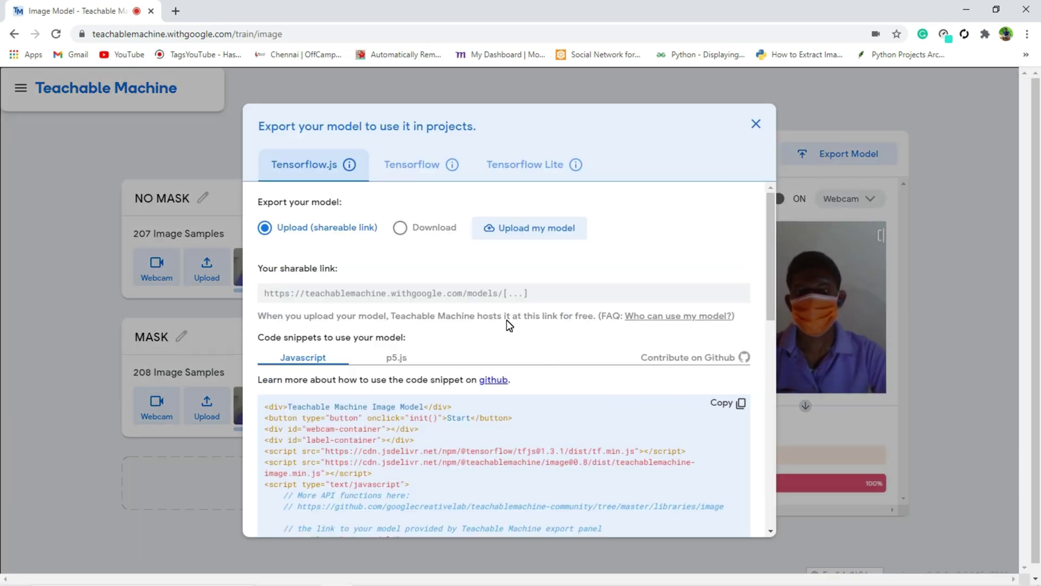
scroll(507, 323, "down", 5)
scroll(508, 315, "up", 4)
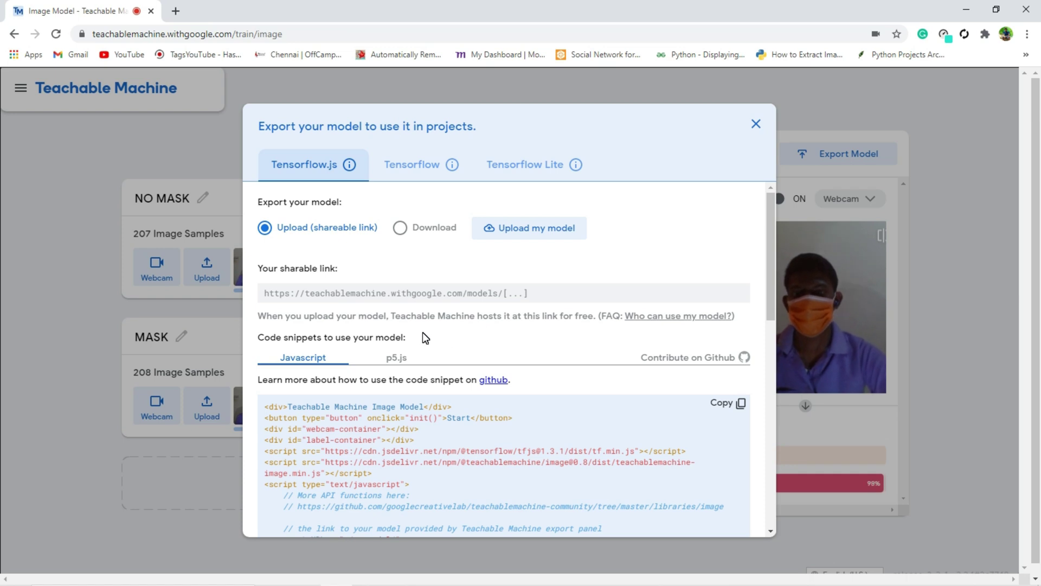
scroll(416, 342, "down", 5)
scroll(398, 288, "up", 5)
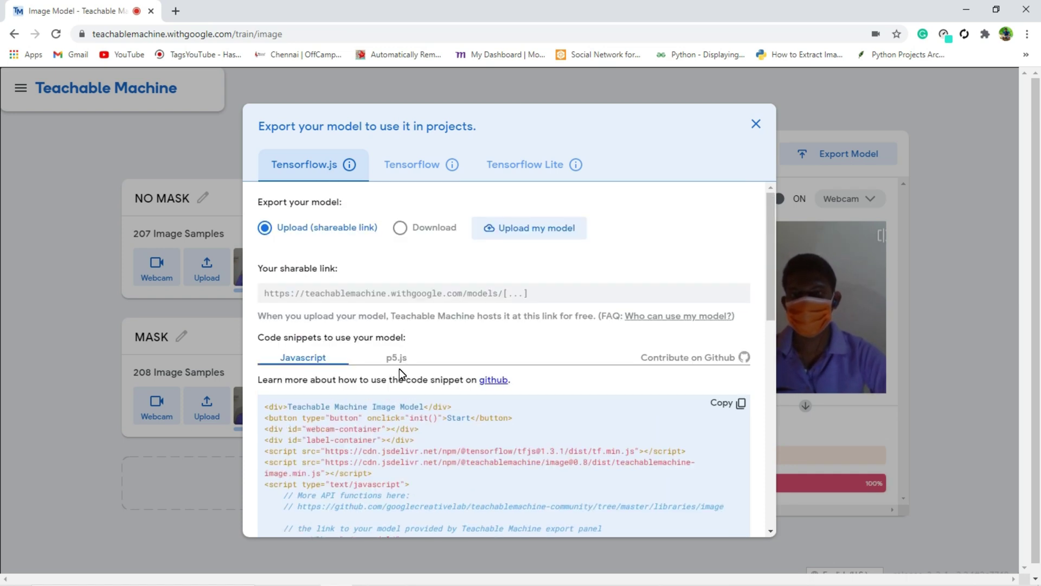
left_click(399, 358)
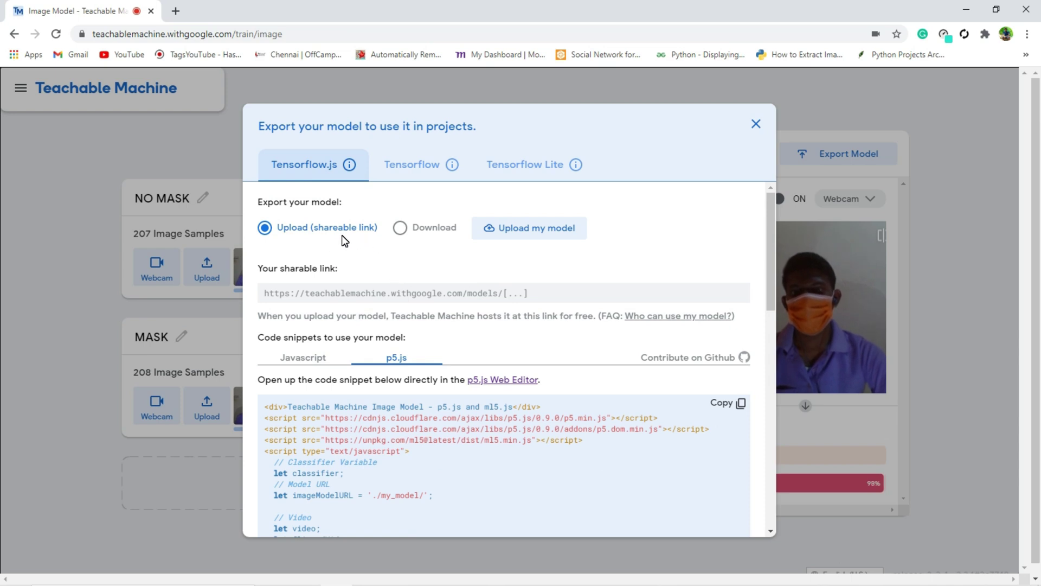
left_click(516, 230)
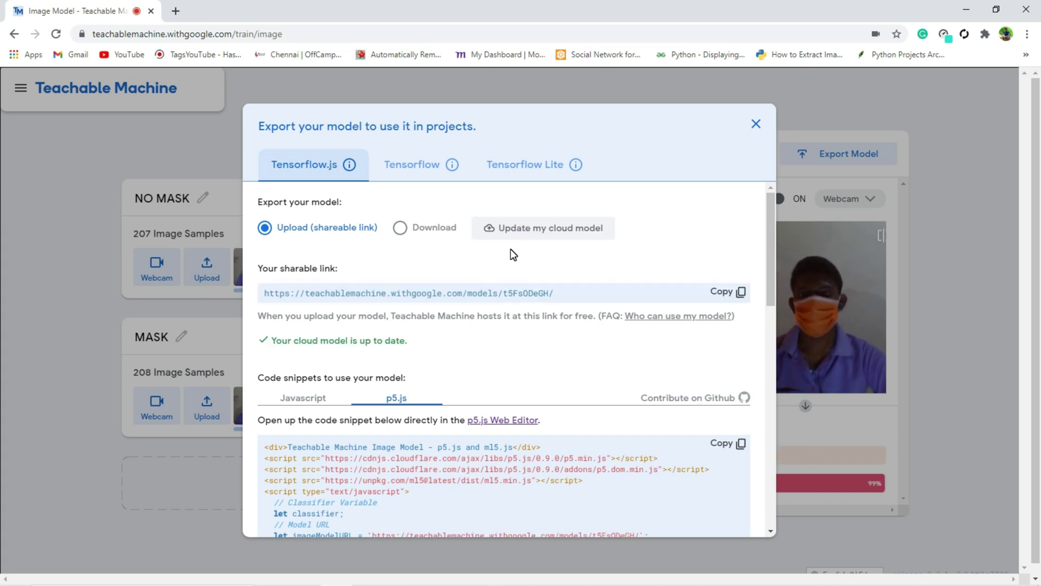
Open the p5.js Web Editor link in a new tab and switch to it.
scroll(510, 248, "down", 1)
scroll(504, 256, "up", 1)
scroll(507, 263, "down", 1)
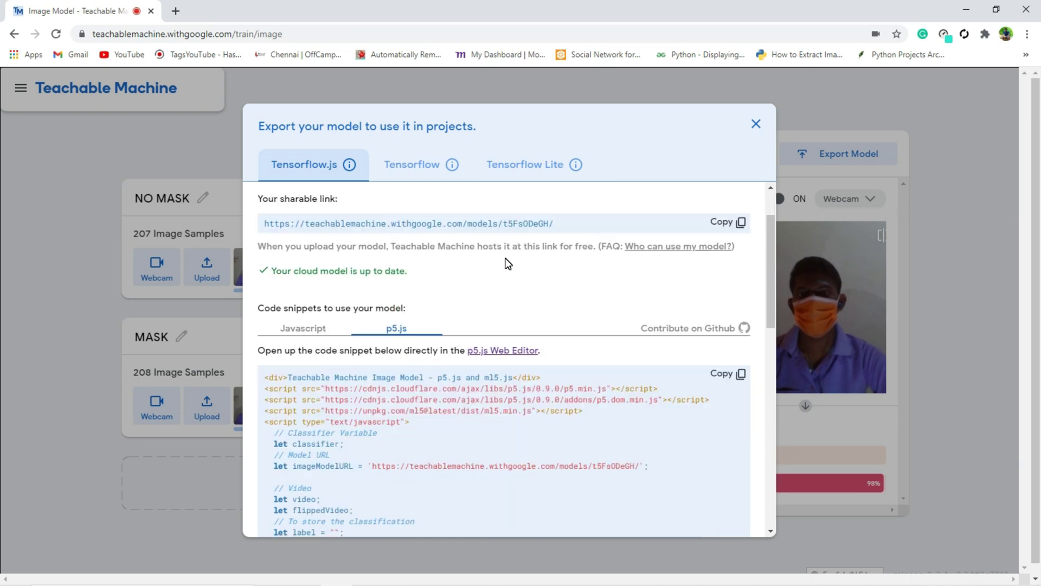
scroll(510, 310, "down", 7)
scroll(510, 321, "up", 4)
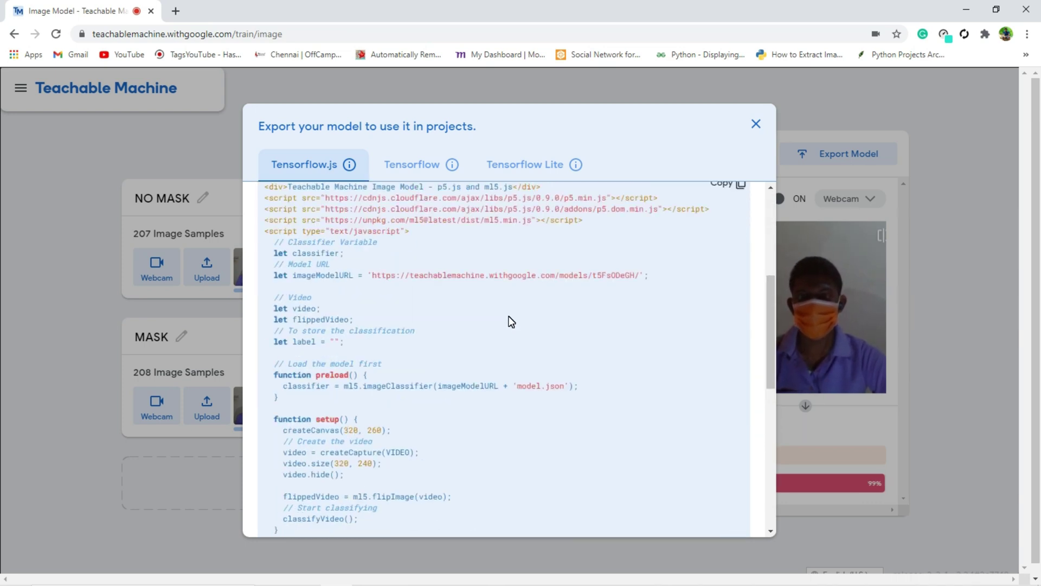
scroll(507, 326, "down", 10)
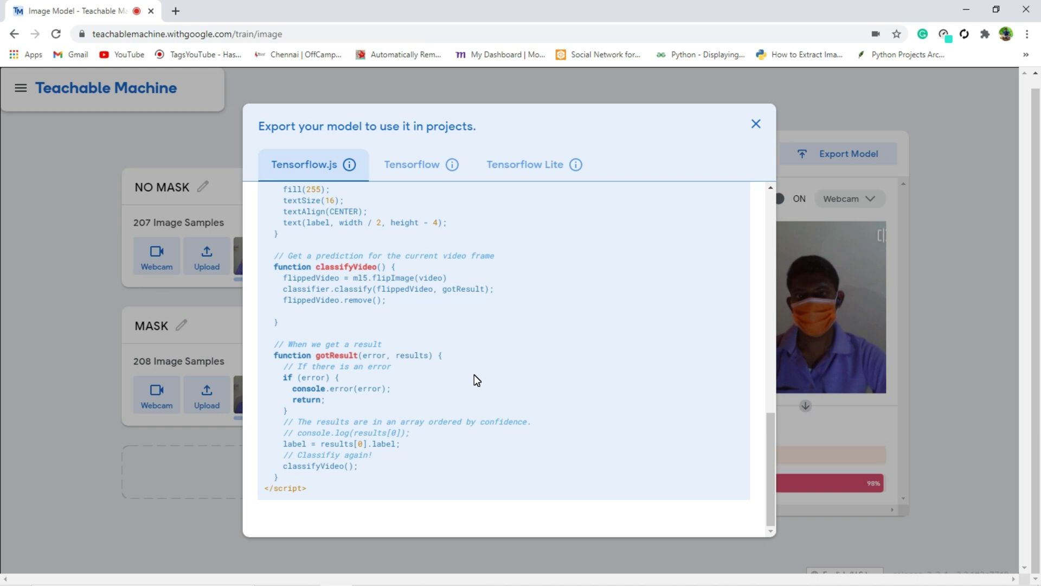
scroll(471, 383, "up", 10)
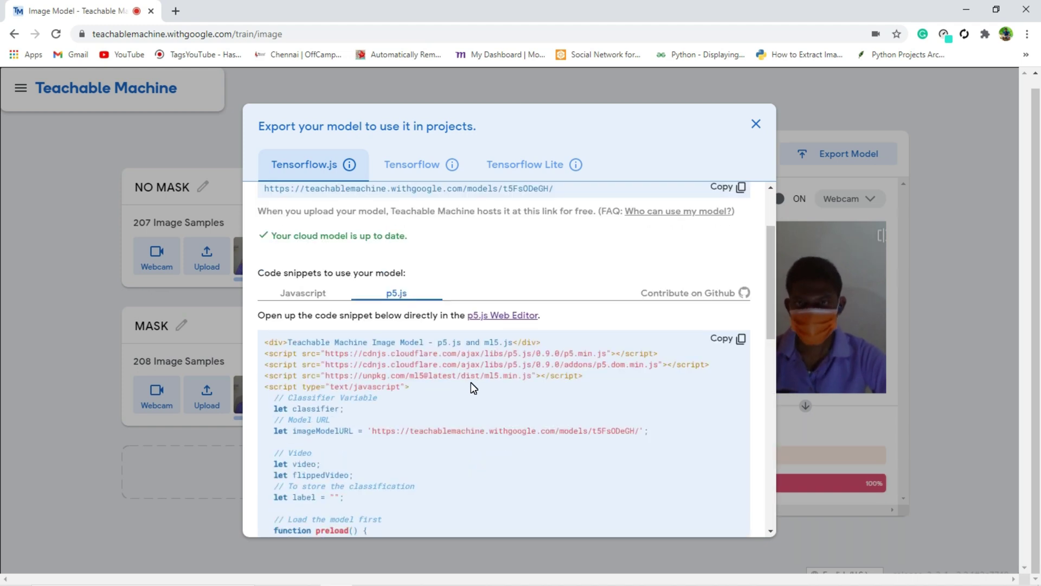
scroll(471, 383, "up", 2)
right_click(498, 422)
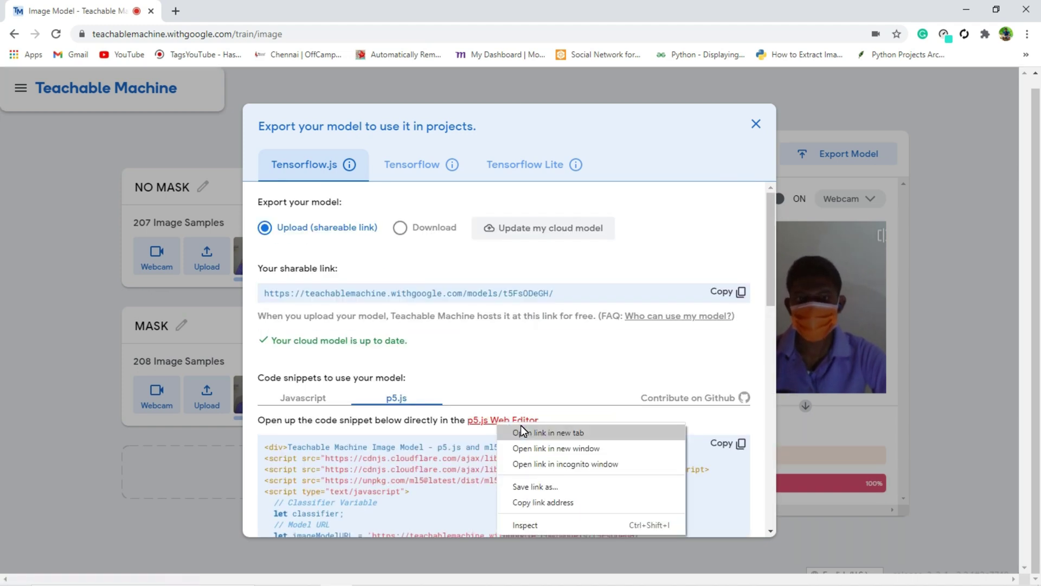
left_click(520, 432)
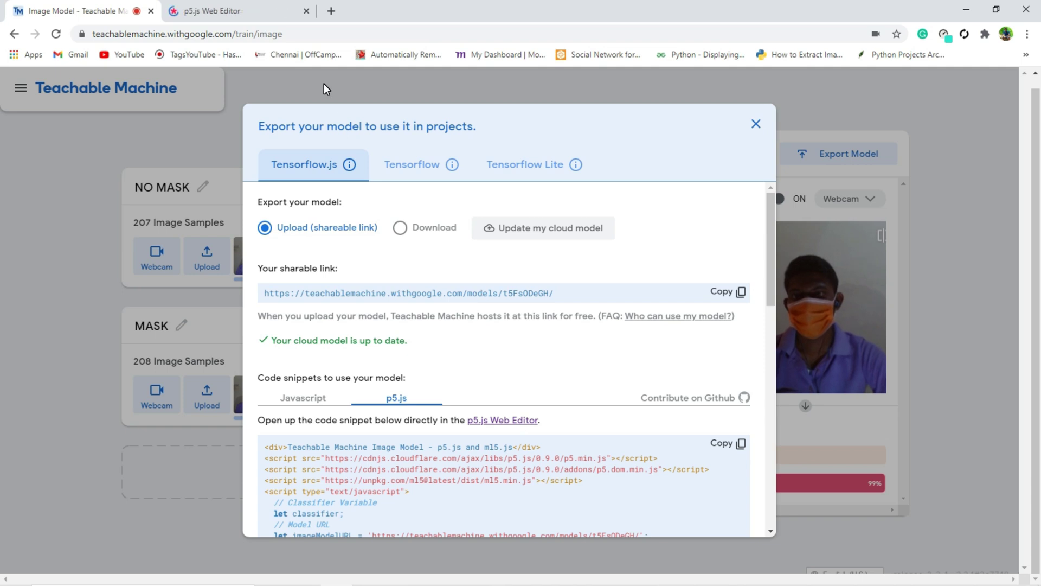
left_click(254, 10)
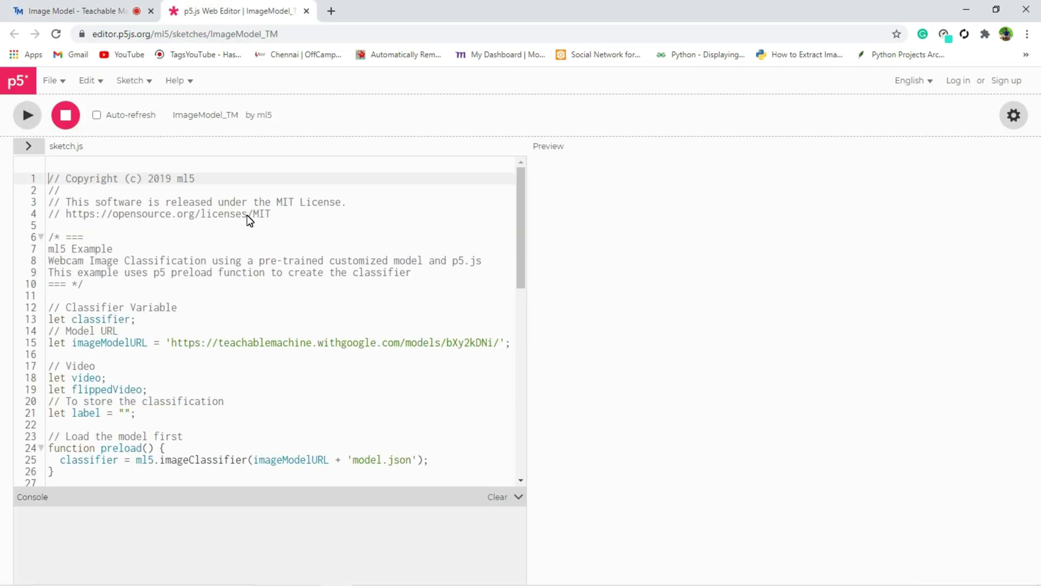
Clear sketch.js and paste Teachable Machine's p5.js snippet into it.
key("ctrl+a")
key("BackSpace")
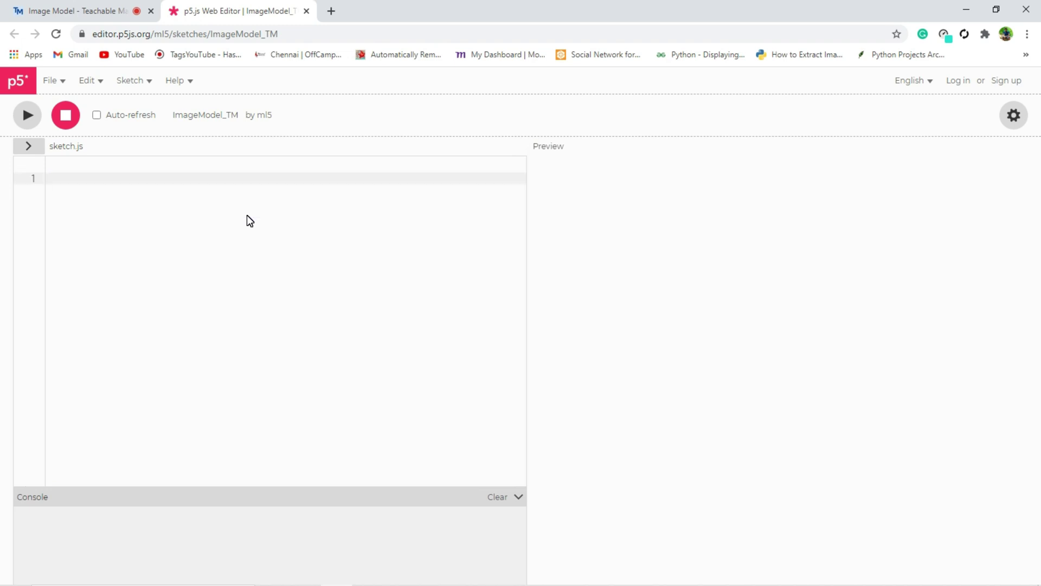
left_click(116, 8)
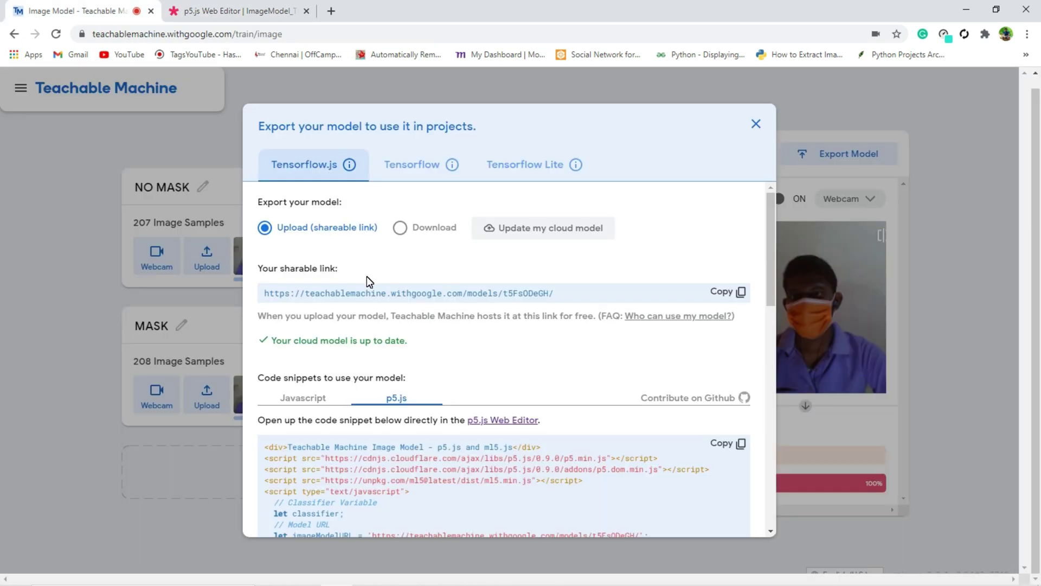
scroll(366, 281, "down", 2)
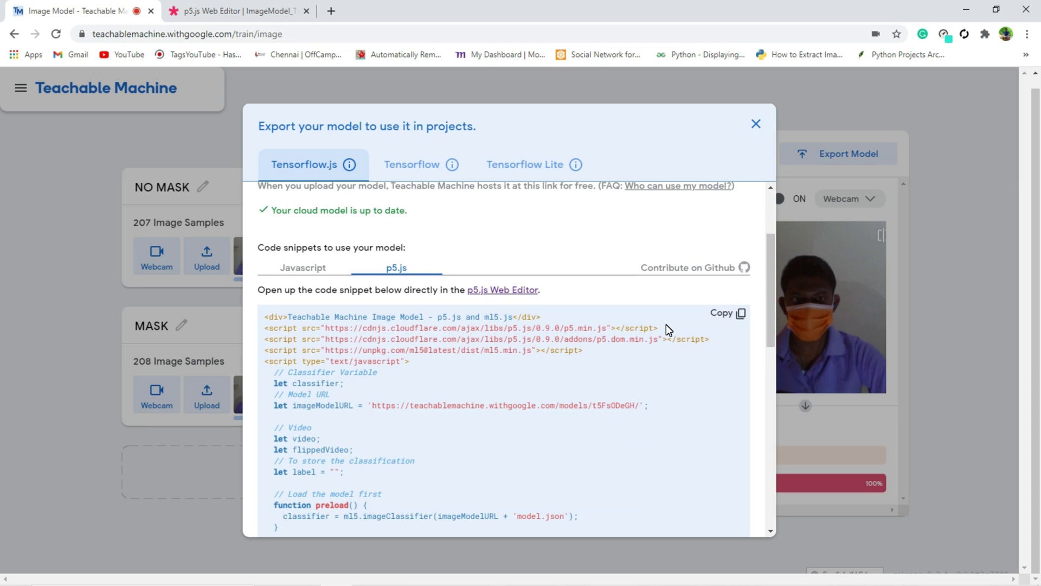
left_click(742, 312)
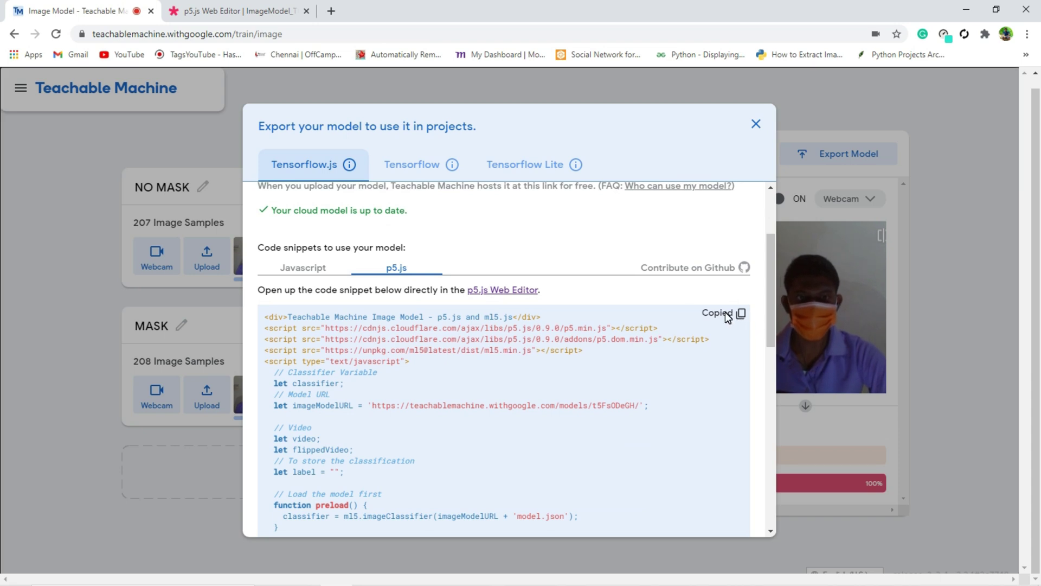
left_click(215, 9)
key("ctrl+v")
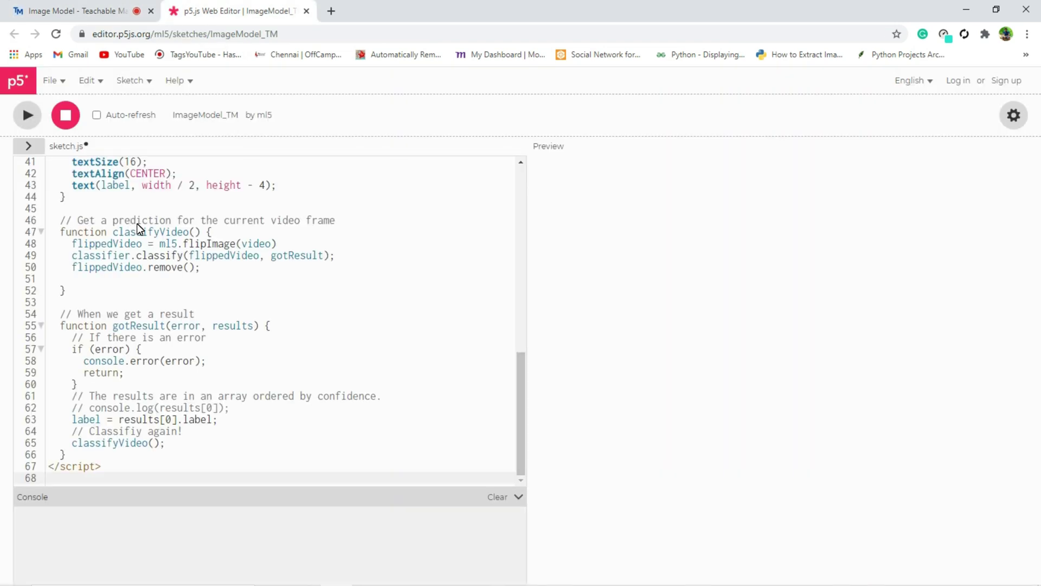
scroll(136, 222, "up", 10)
Copy the model's sharable link from the export dialog and return to the sketch.
left_click(76, 11)
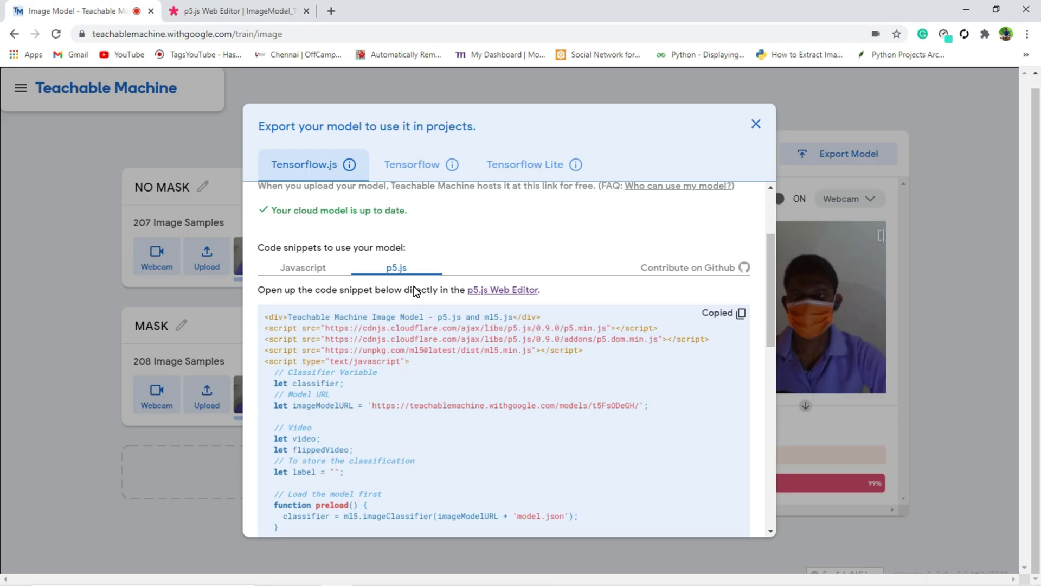
scroll(568, 240, "up", 3)
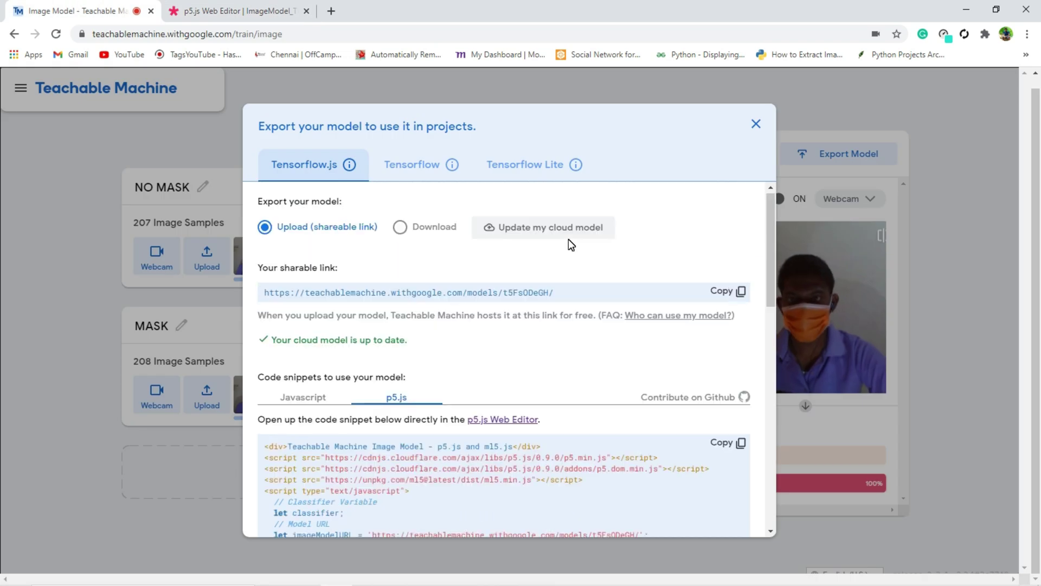
left_click(741, 292)
left_click(291, 11)
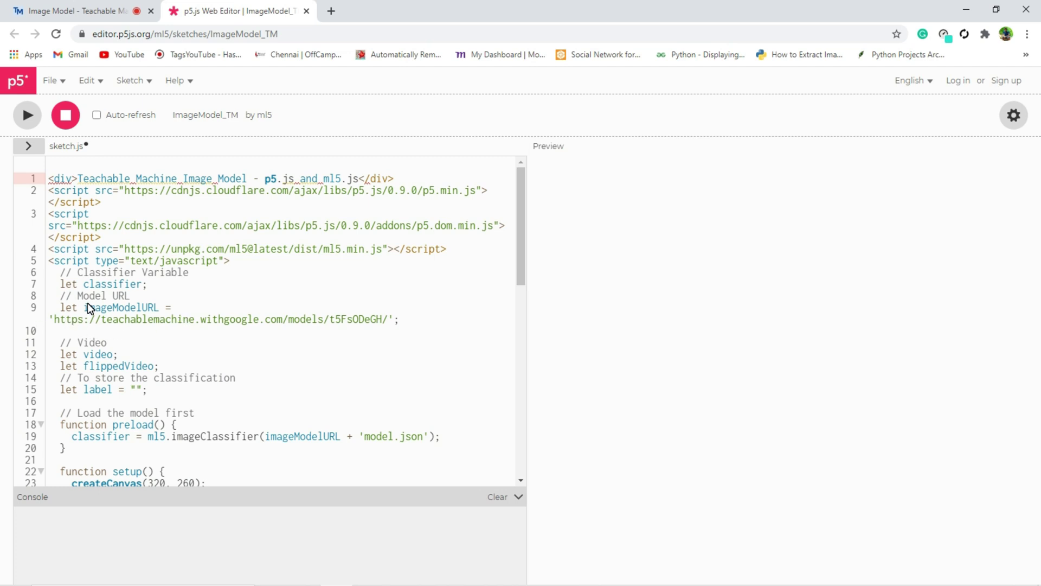
Check the model URL on line 9, run the sketch showing NO MASK, then leave the editor.
left_click(58, 319)
left_click_drag(57, 319, 344, 323)
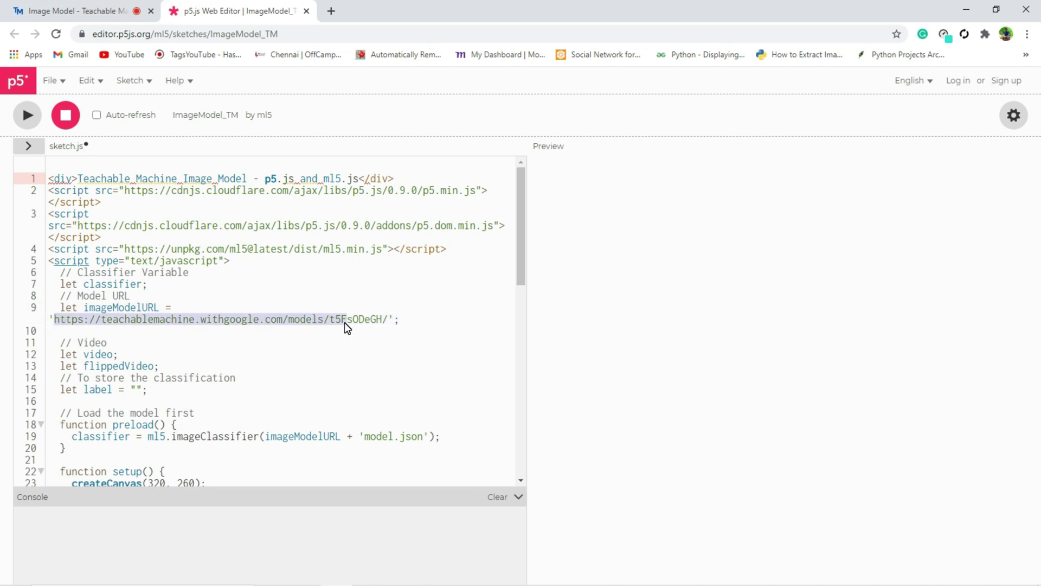
left_click(390, 321)
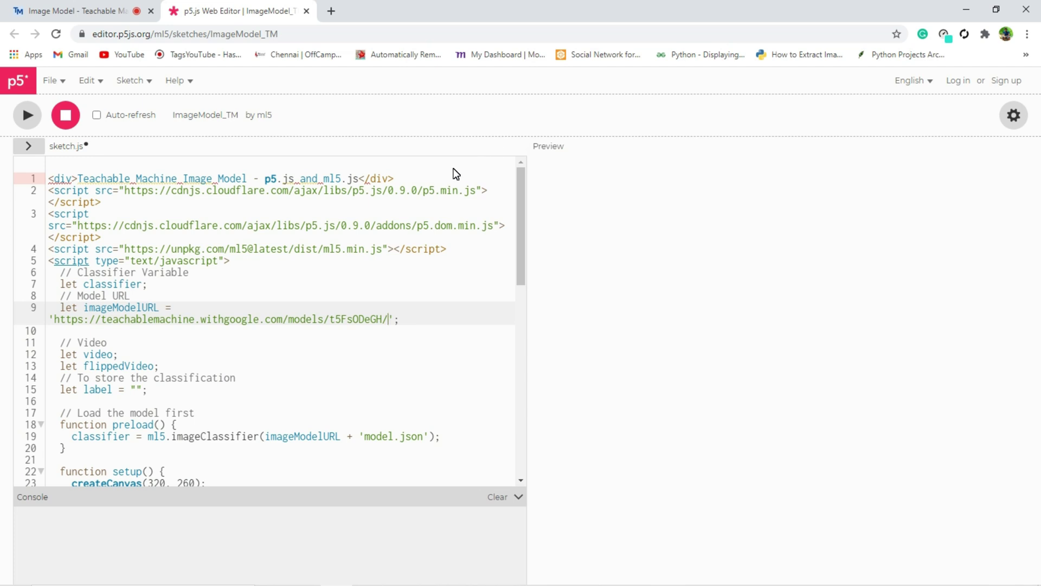
left_click(29, 122)
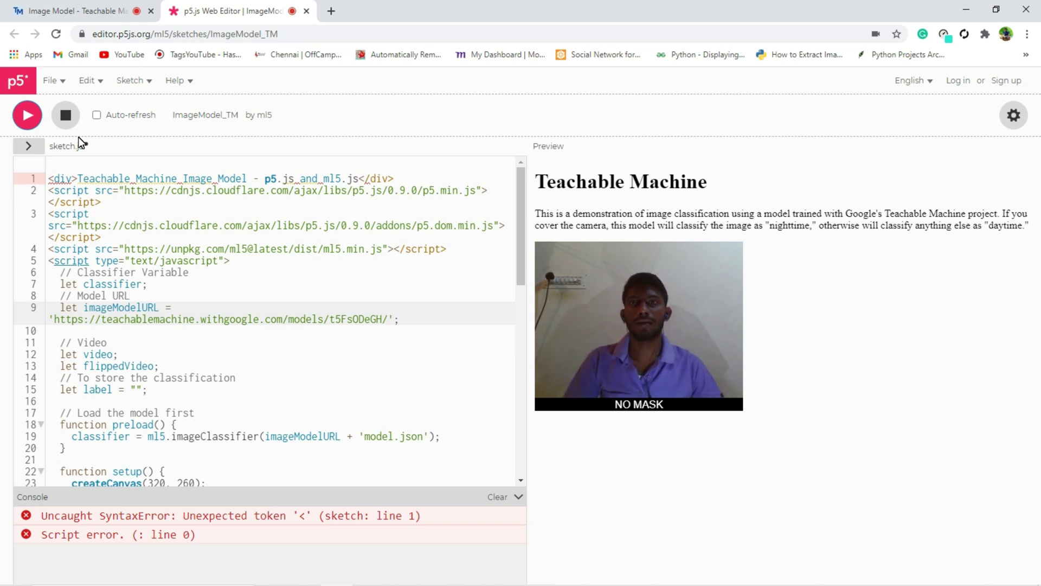
left_click(307, 12)
left_click(585, 105)
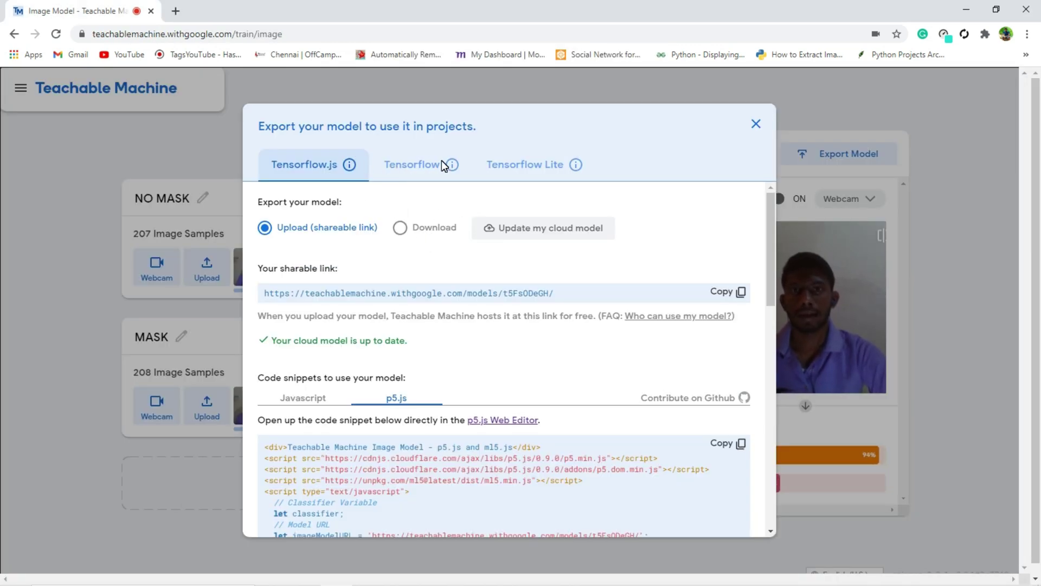
Scroll through the Tensorflow Keras code snippet, then close the export dialog.
left_click(428, 168)
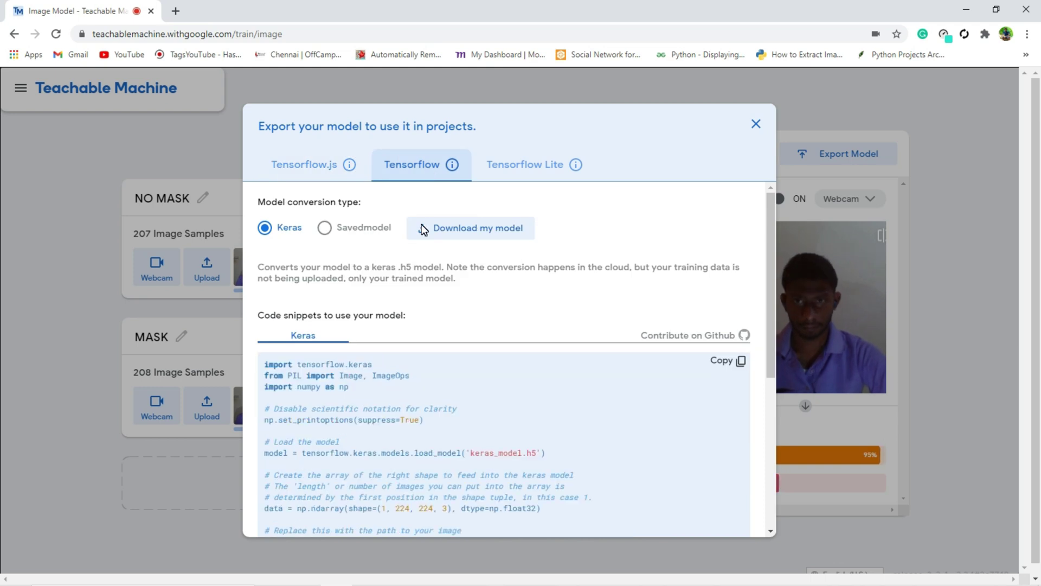
scroll(421, 239, "down", 1)
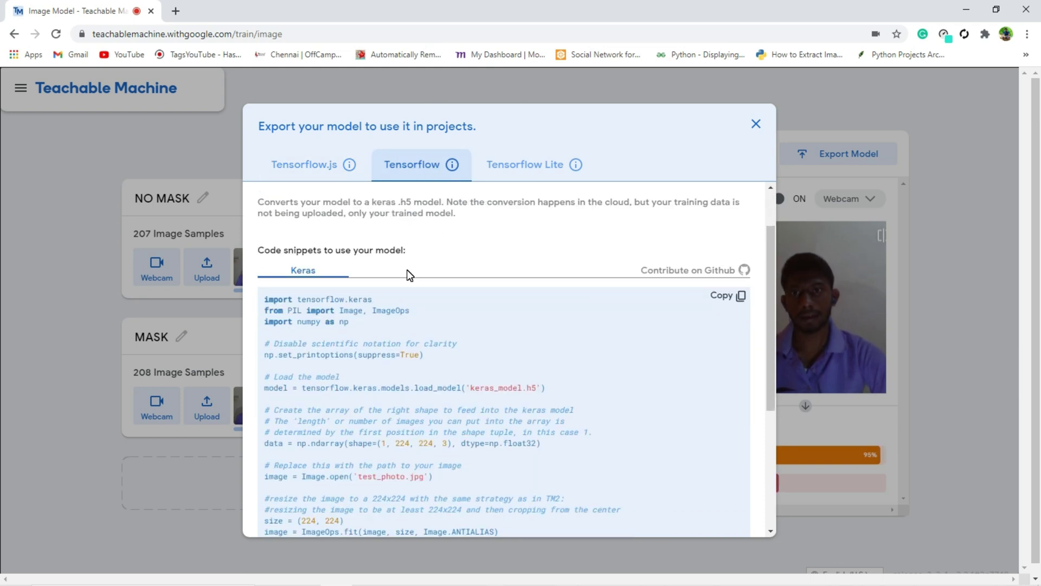
scroll(407, 269, "down", 1)
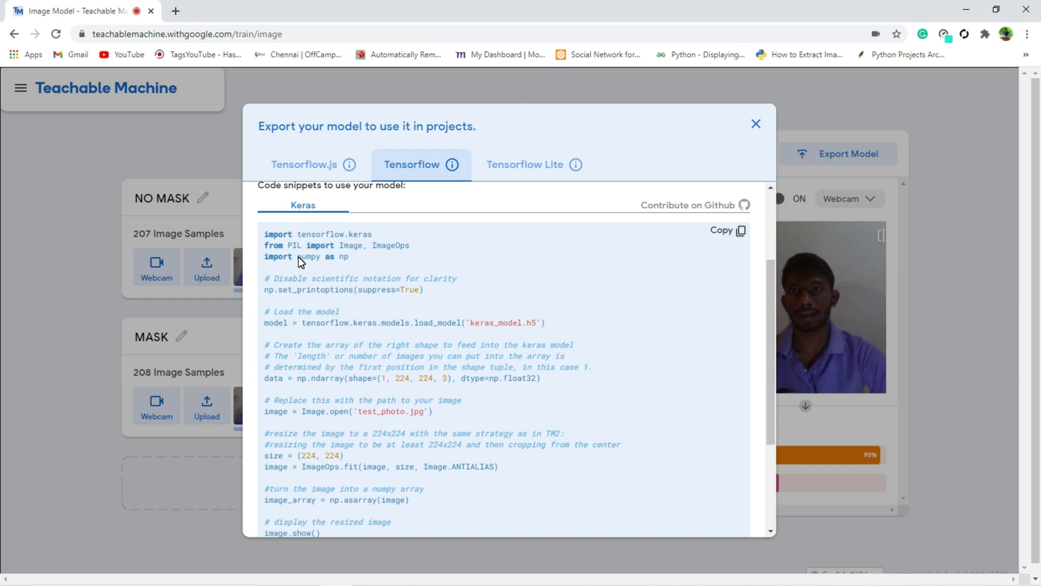
scroll(298, 256, "down", 1)
scroll(287, 245, "down", 2)
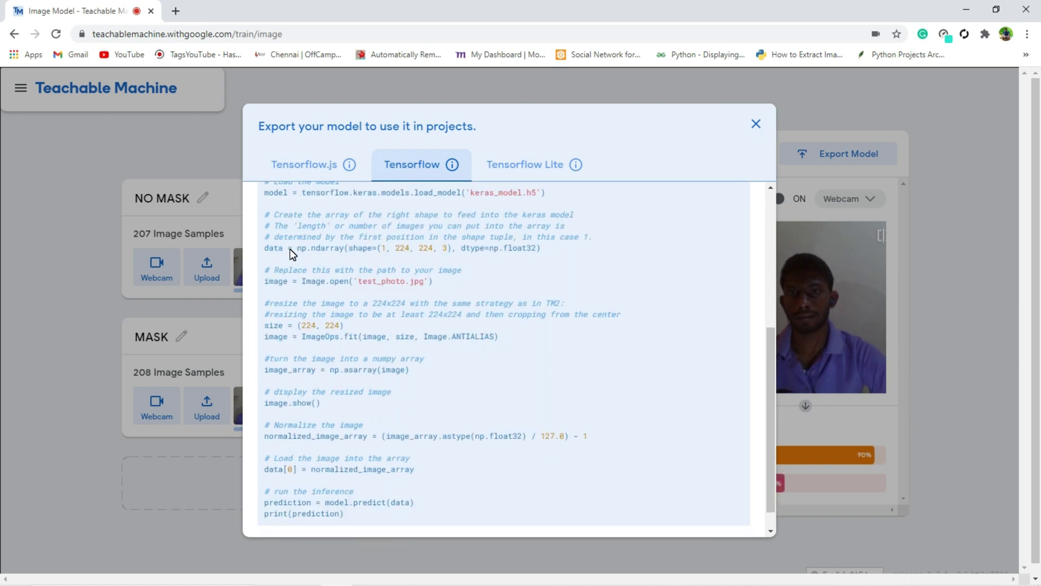
scroll(315, 267, "up", 5)
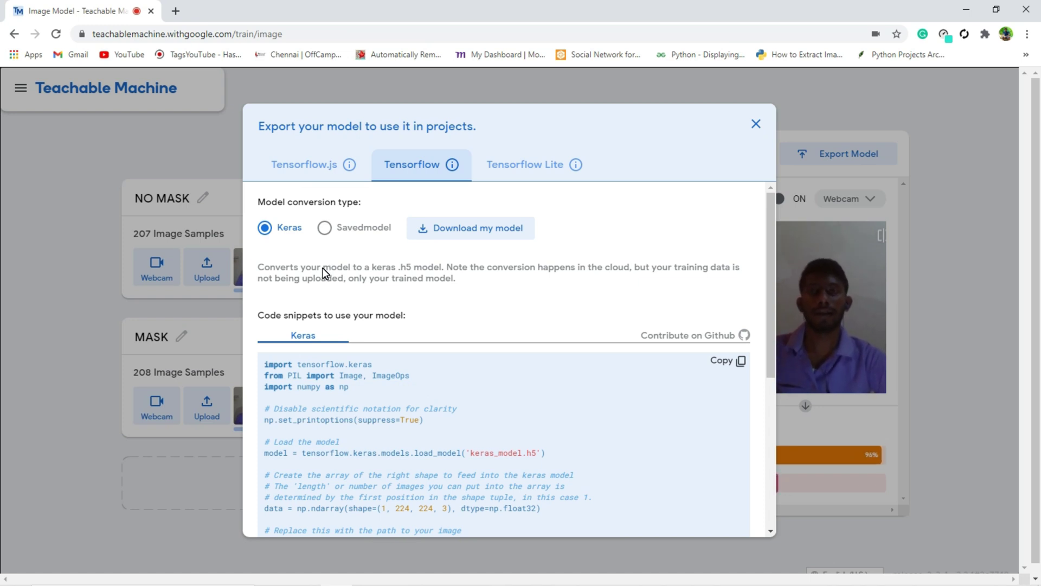
scroll(322, 300, "down", 5)
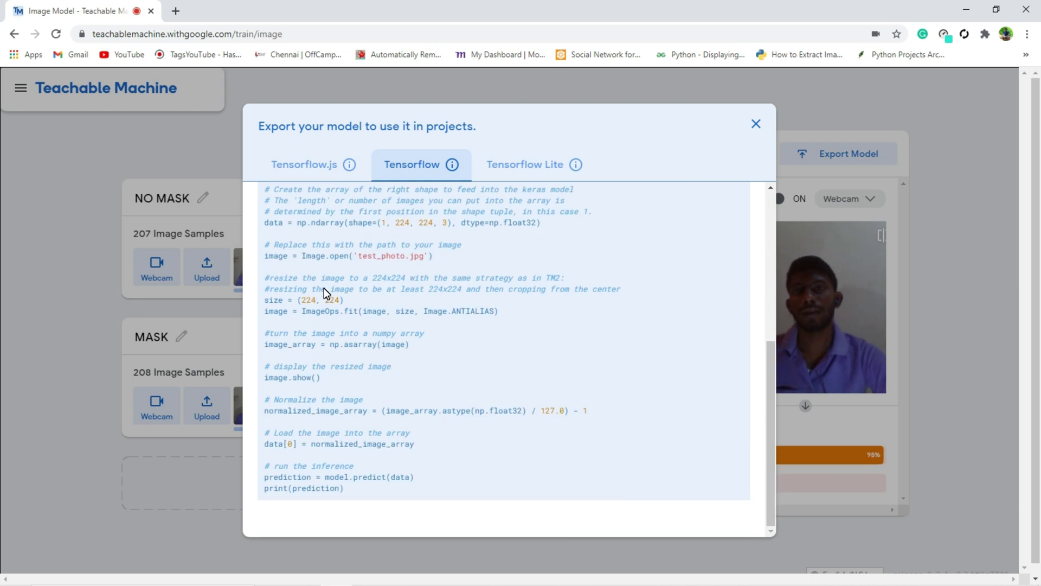
scroll(324, 292, "up", 5)
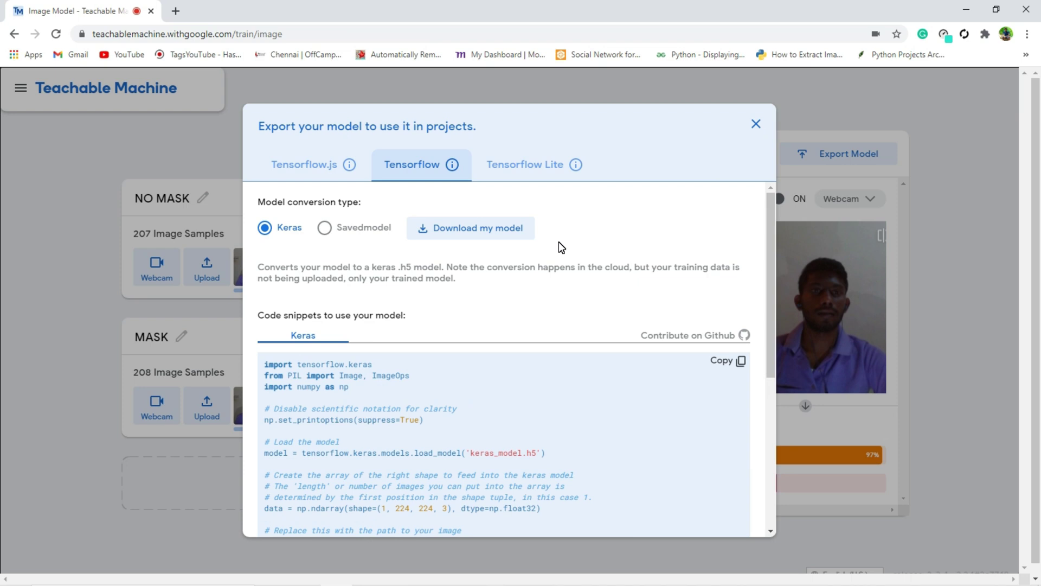
left_click(756, 124)
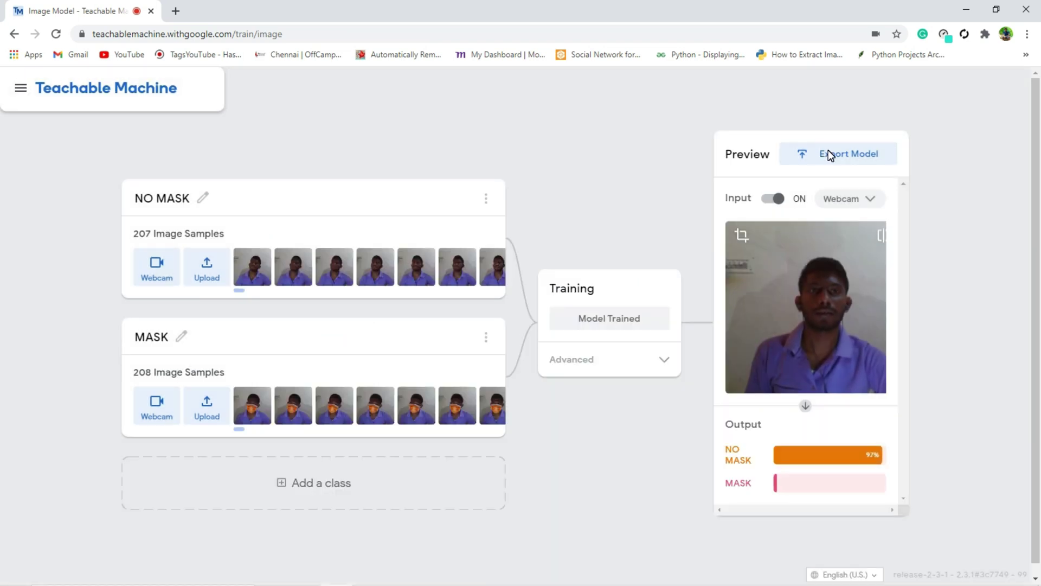